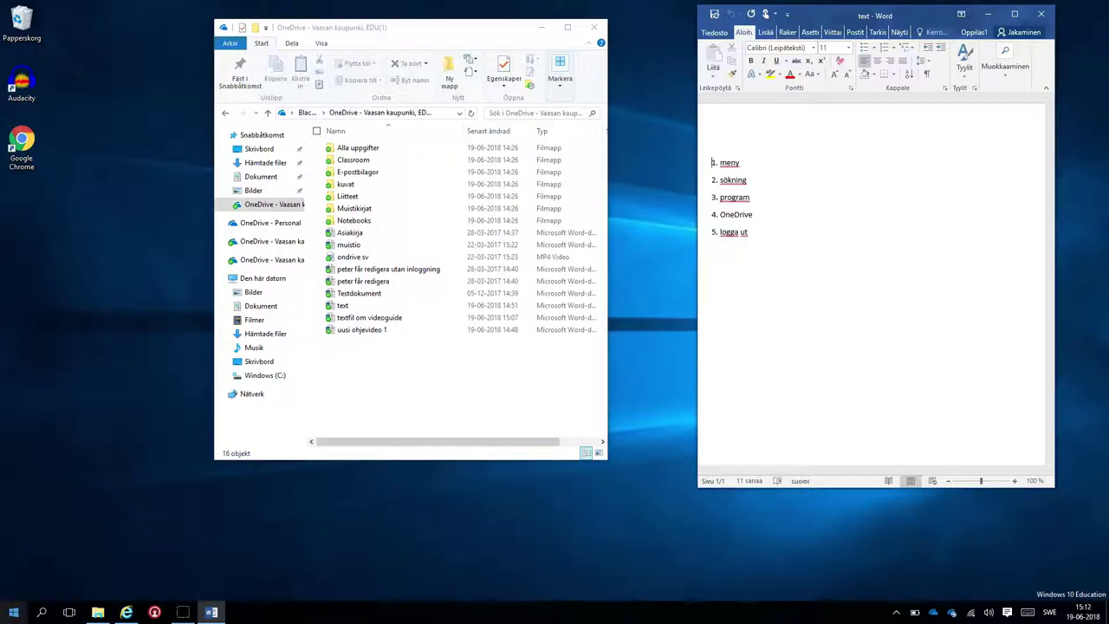
Step: Pin Acrobat Reader DC to Start from the list of all apps
click(12, 611)
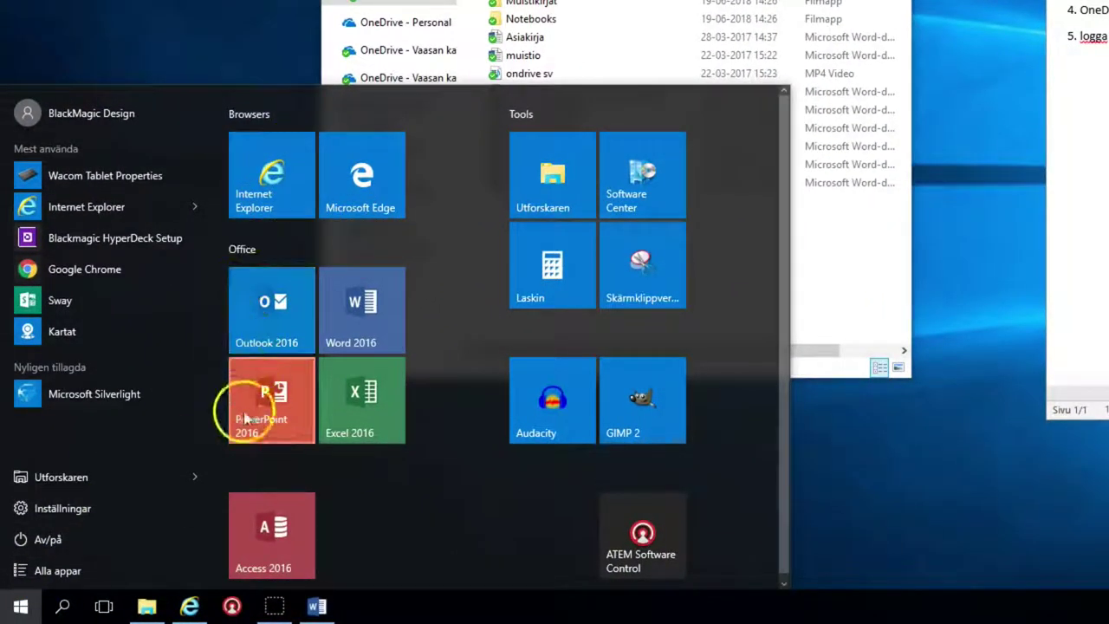
mouse_move(318, 482)
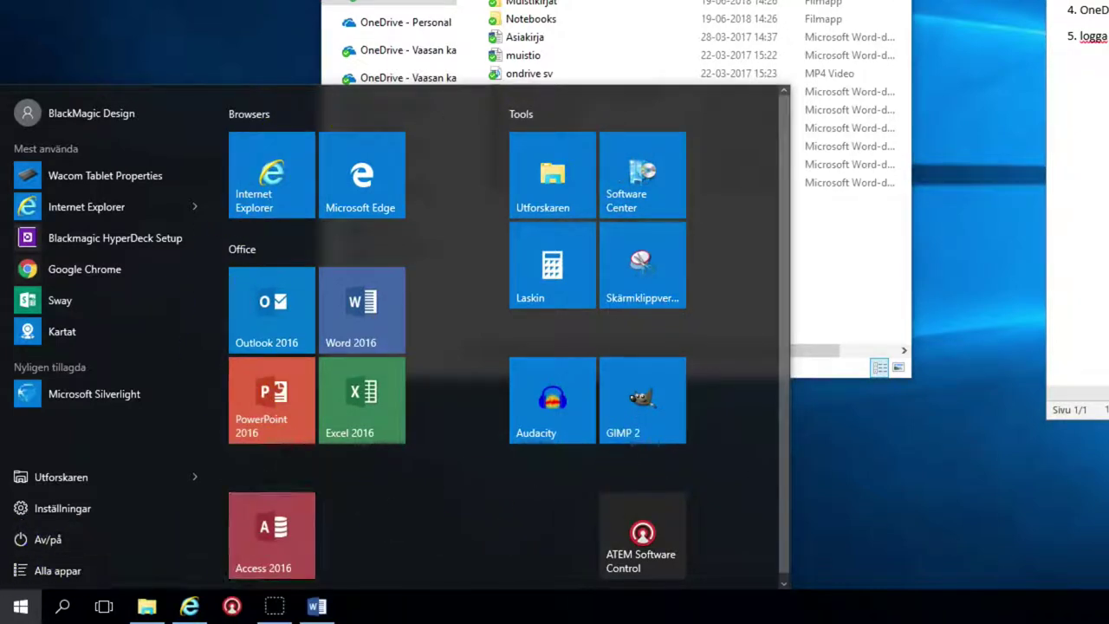
click(40, 573)
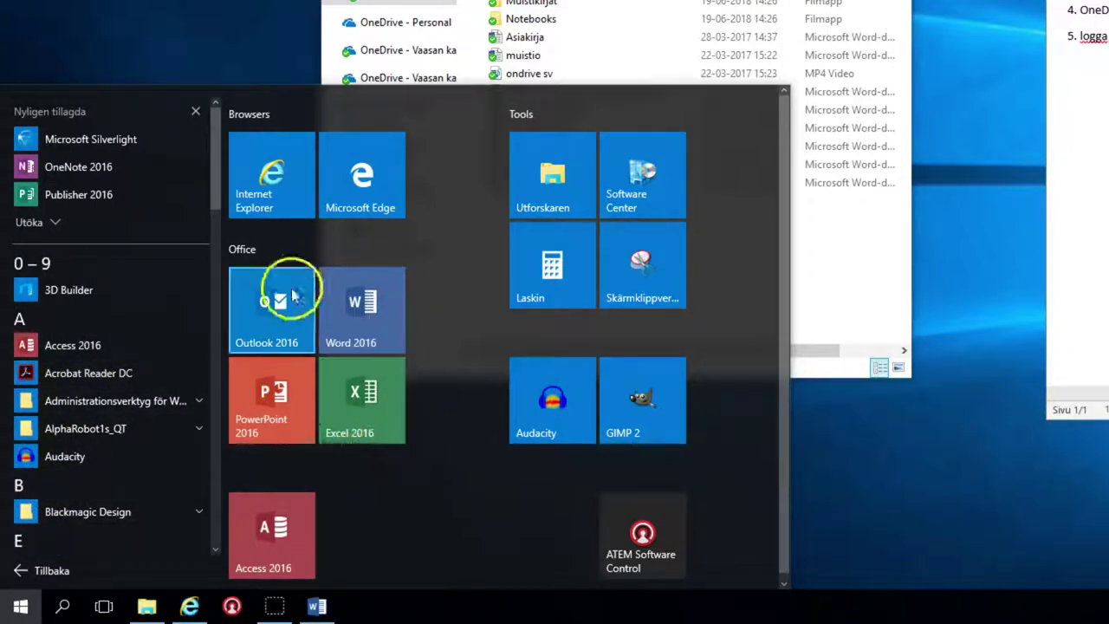
right_click(23, 374)
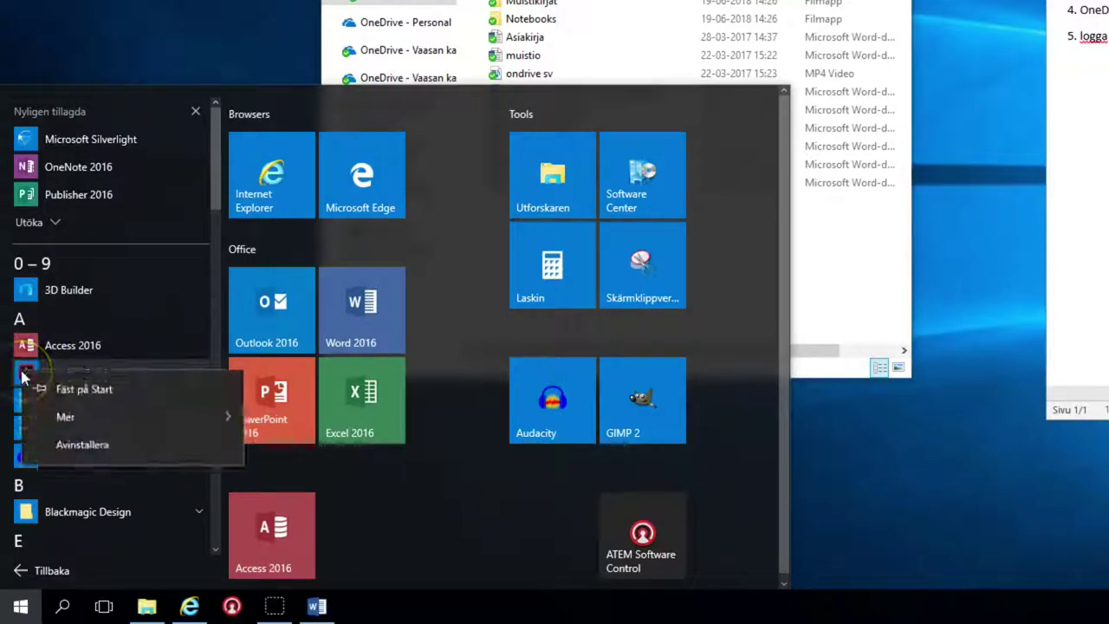
click(85, 392)
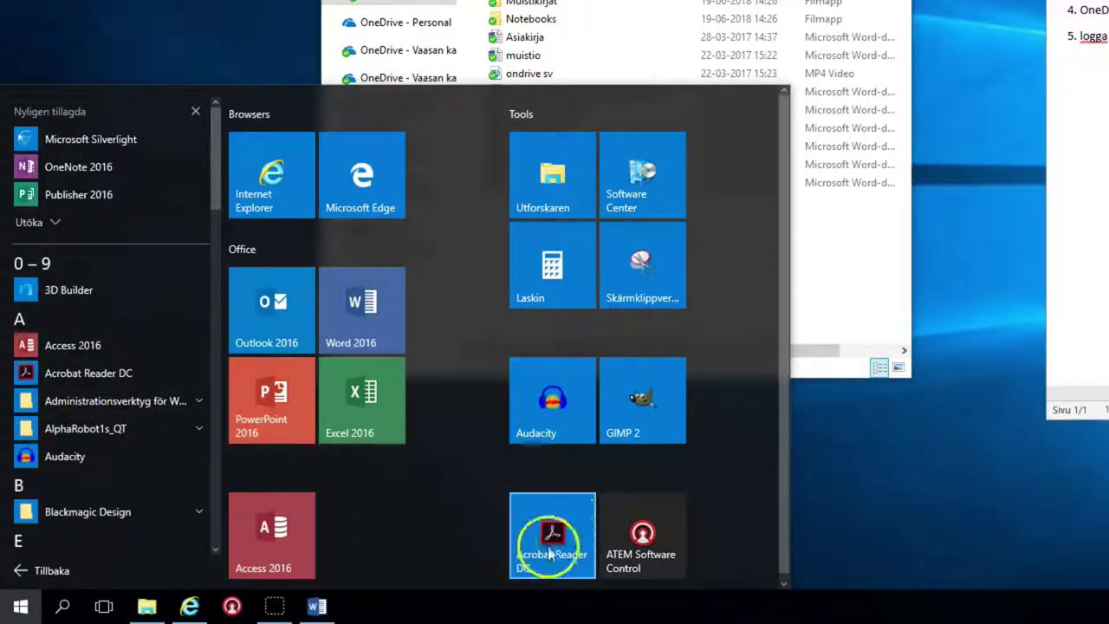
Step: Move the Acrobat Reader DC tile to the front of the Office group and the Word 2016 tile beside Access 2016
drag(567, 513, 295, 283)
drag(447, 319, 352, 537)
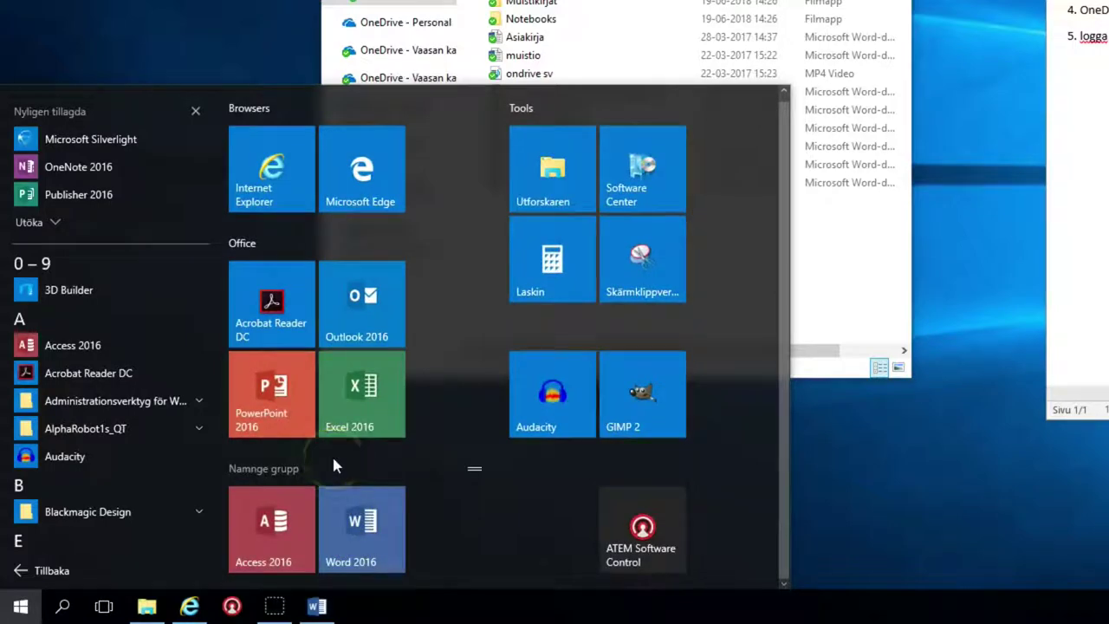
click(21, 569)
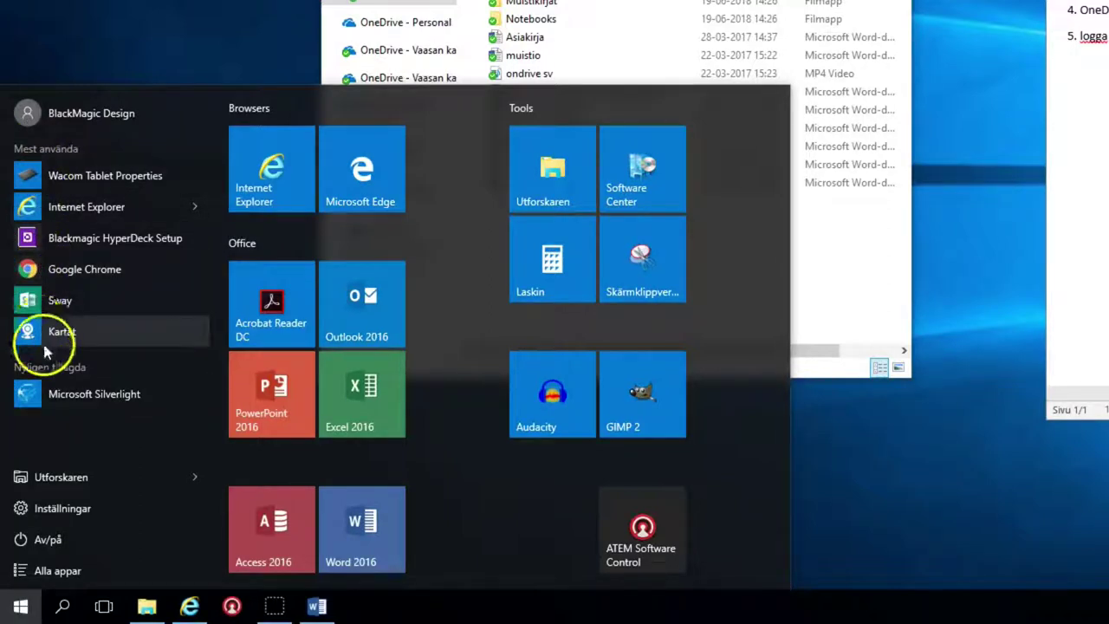
Step: View the power options and the signed-in account's options in Start
click(45, 541)
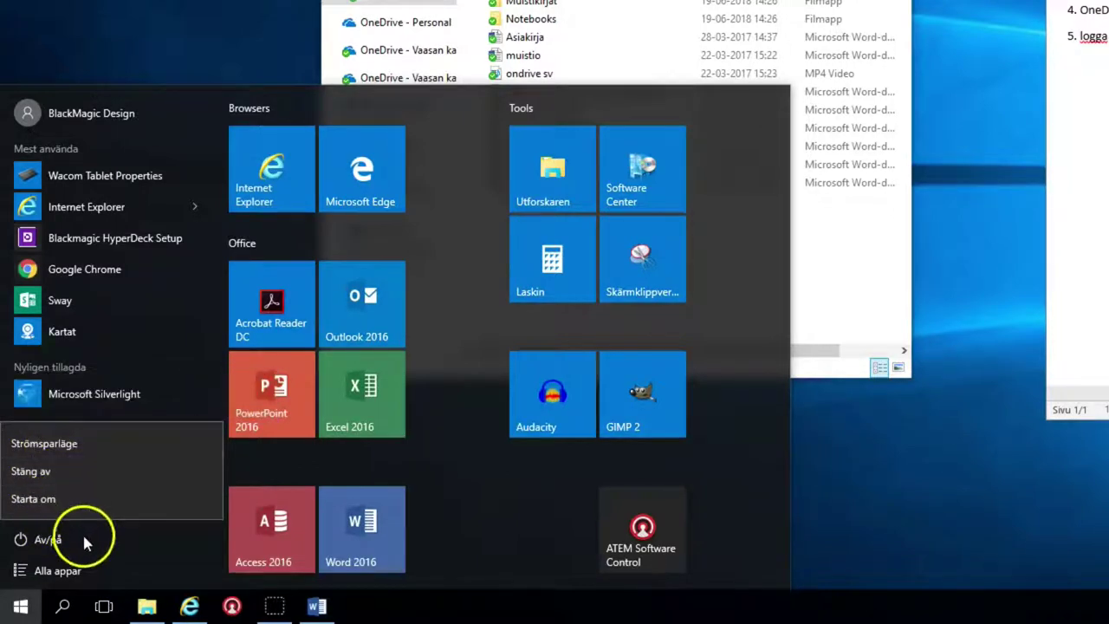
click(69, 117)
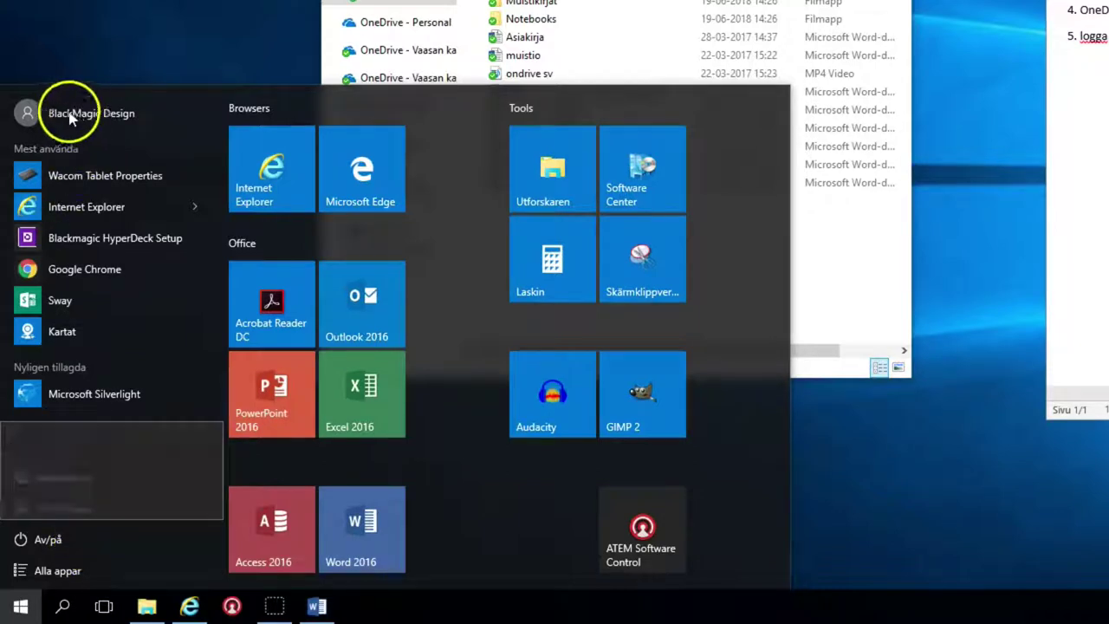
click(69, 116)
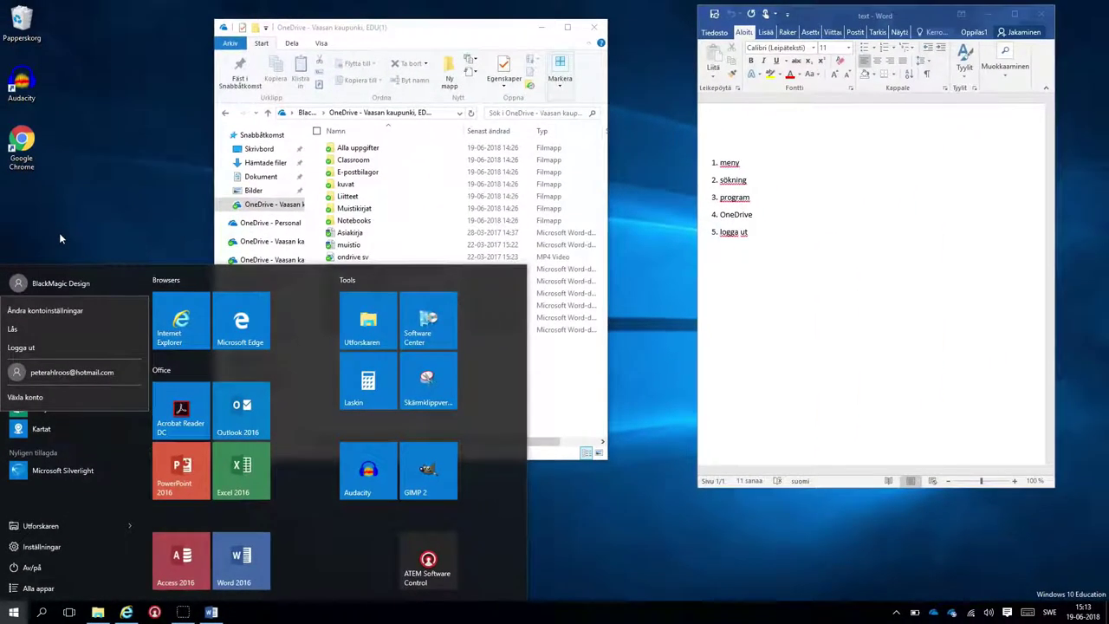
Step: Open Windows Settings from Start, look over its categories and close it
click(13, 612)
click(14, 612)
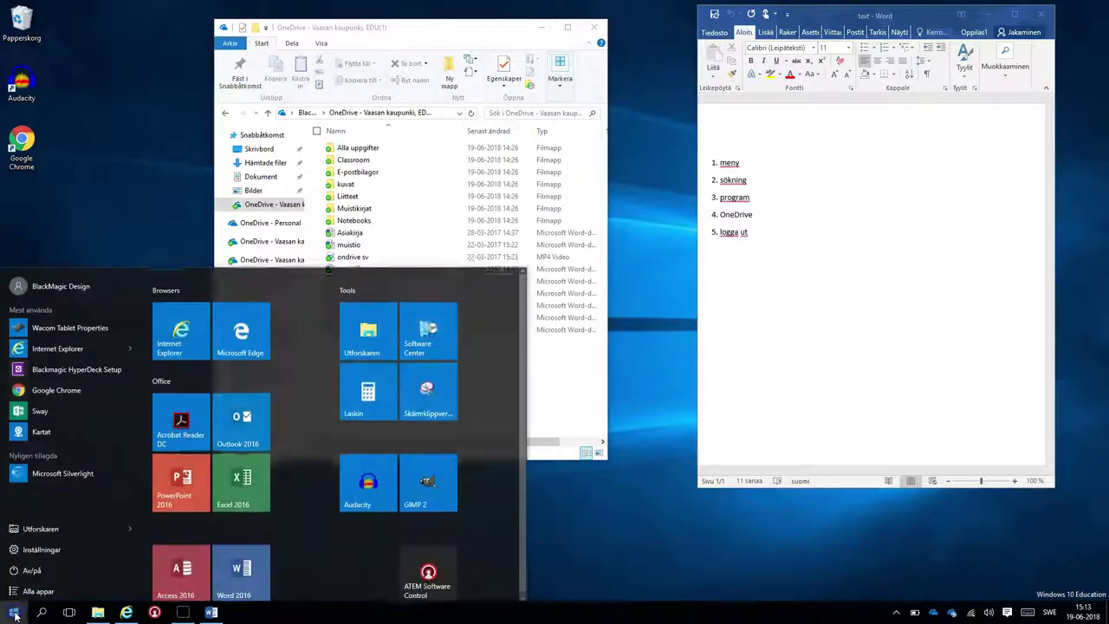
click(35, 546)
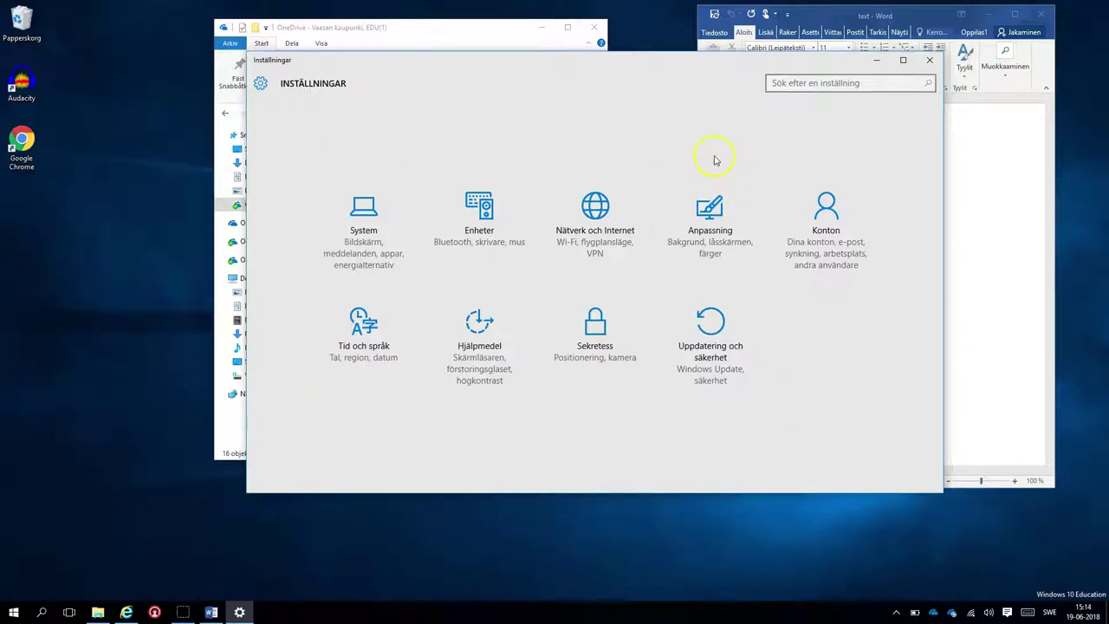
click(930, 60)
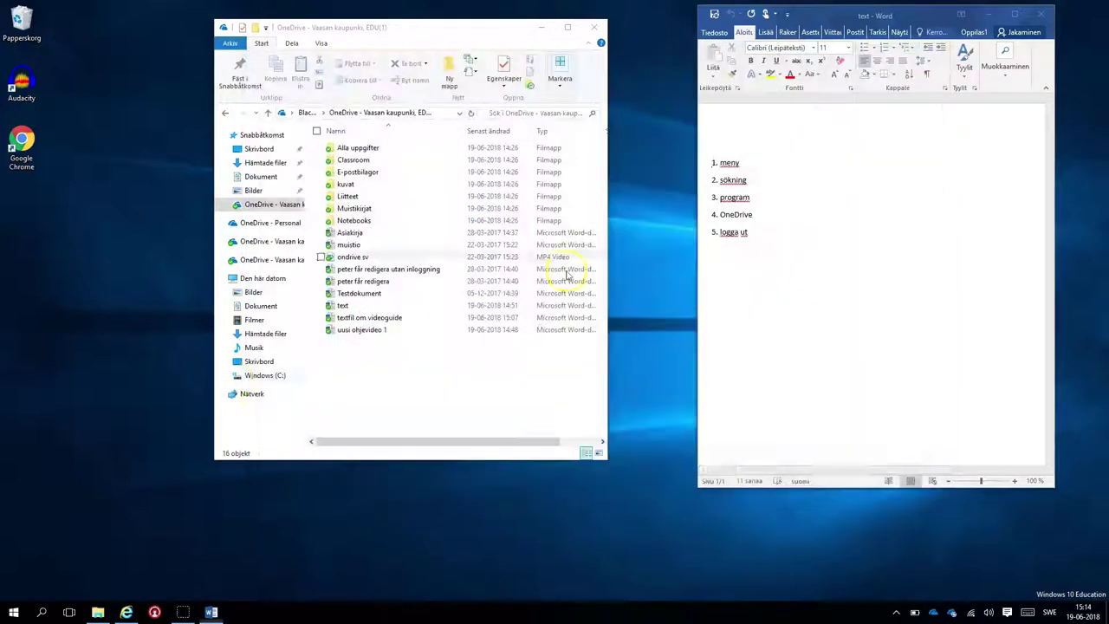
Step: Reopen Start, review the account choices, including the one for switching account, and close it
click(14, 613)
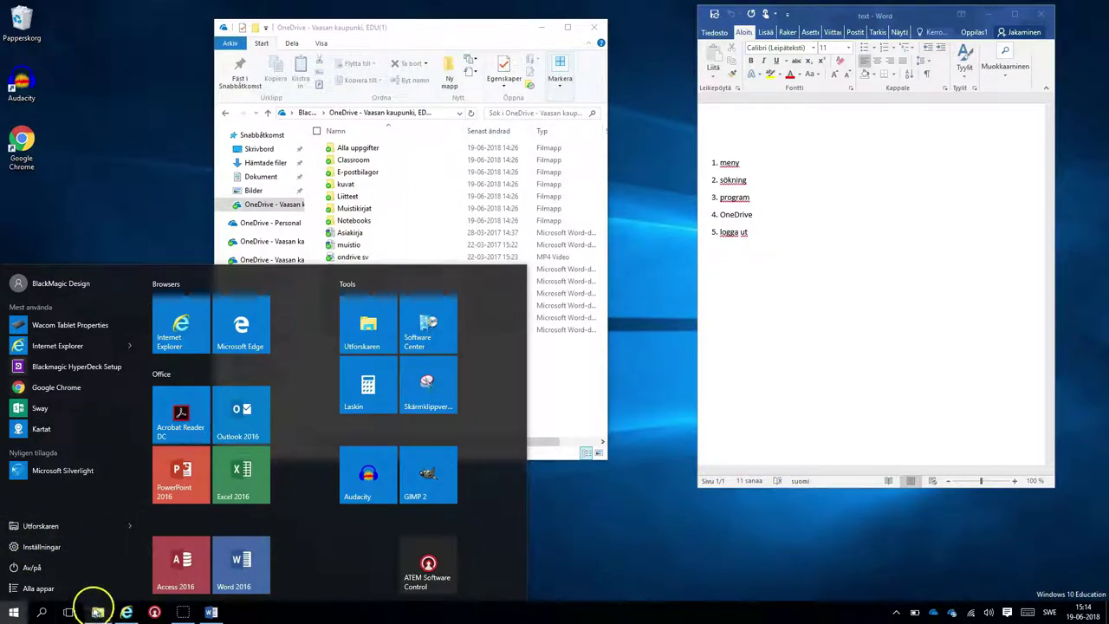
click(97, 611)
key(super)
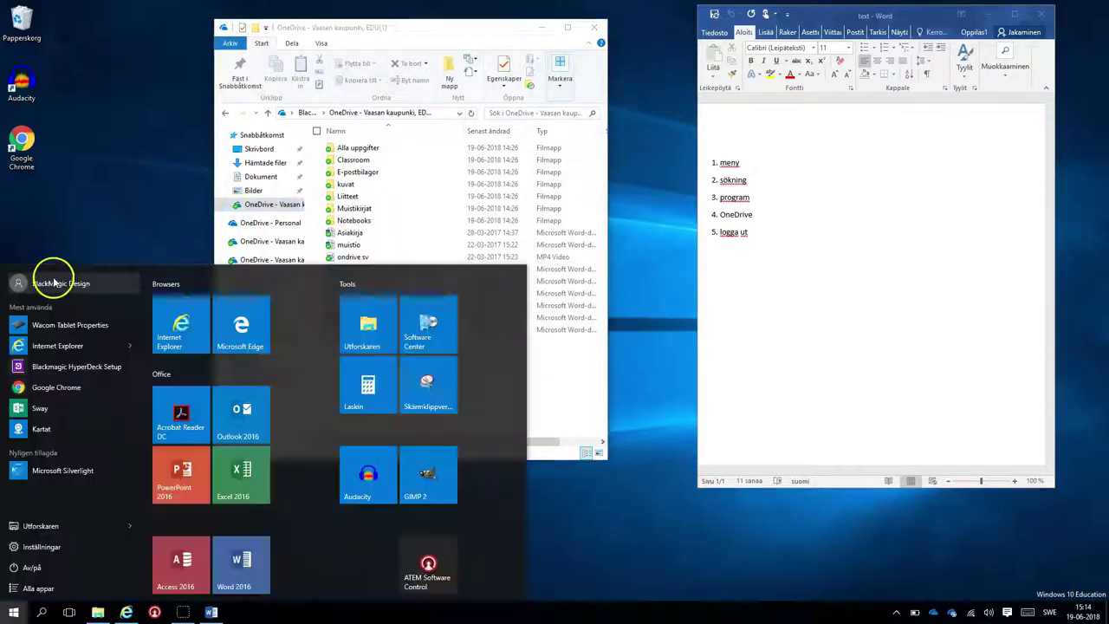
click(54, 283)
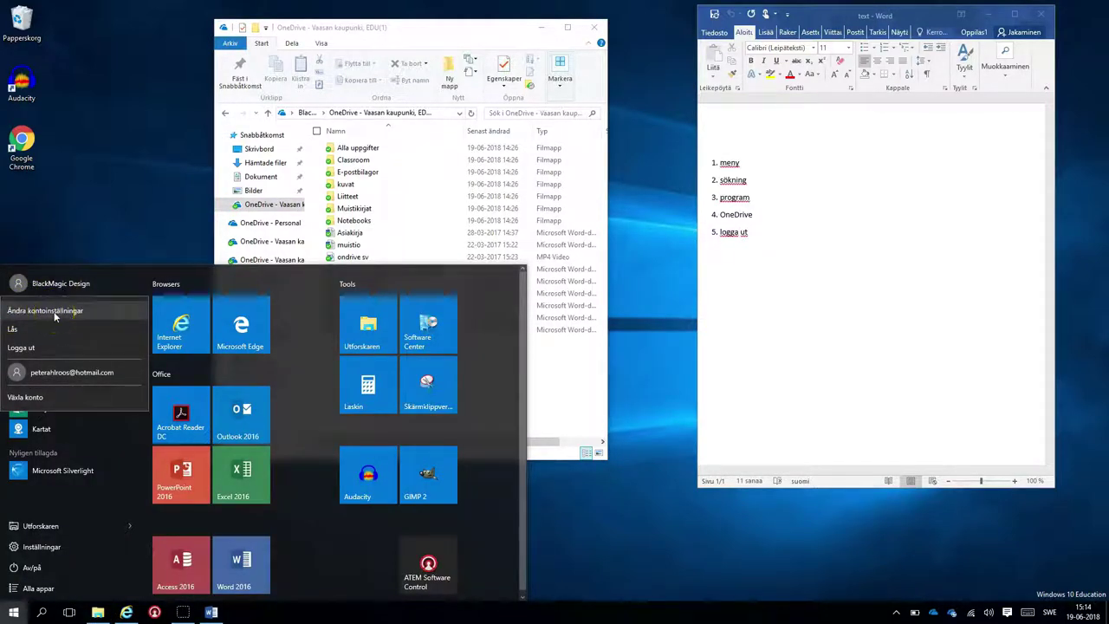
click(52, 397)
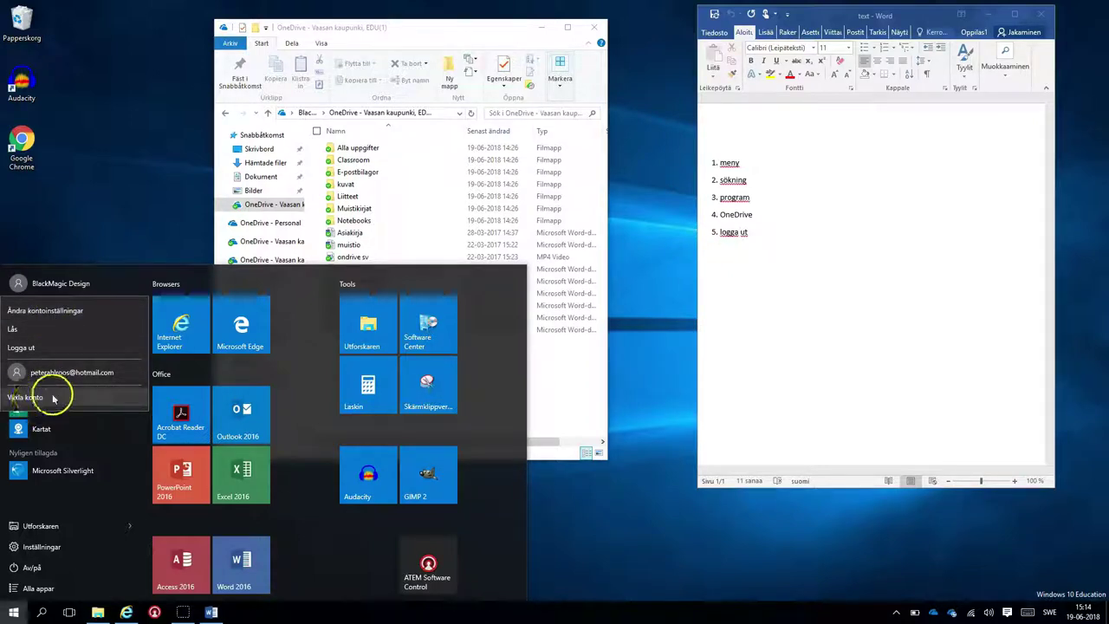
click(91, 250)
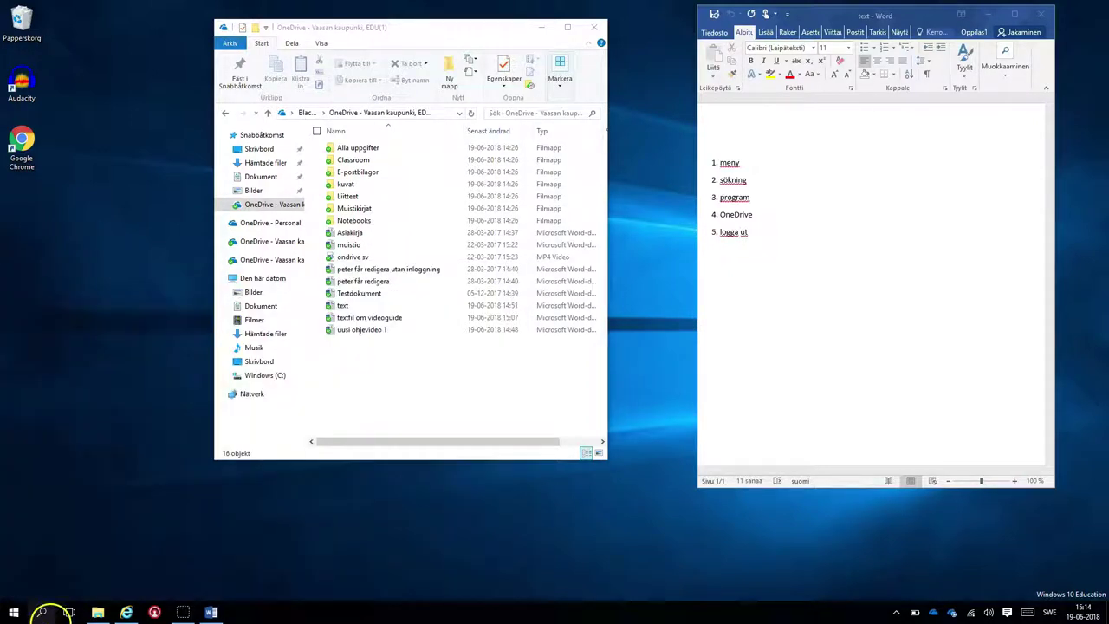
Step: Search Windows for "wo" and for "tex", and close the search
click(45, 615)
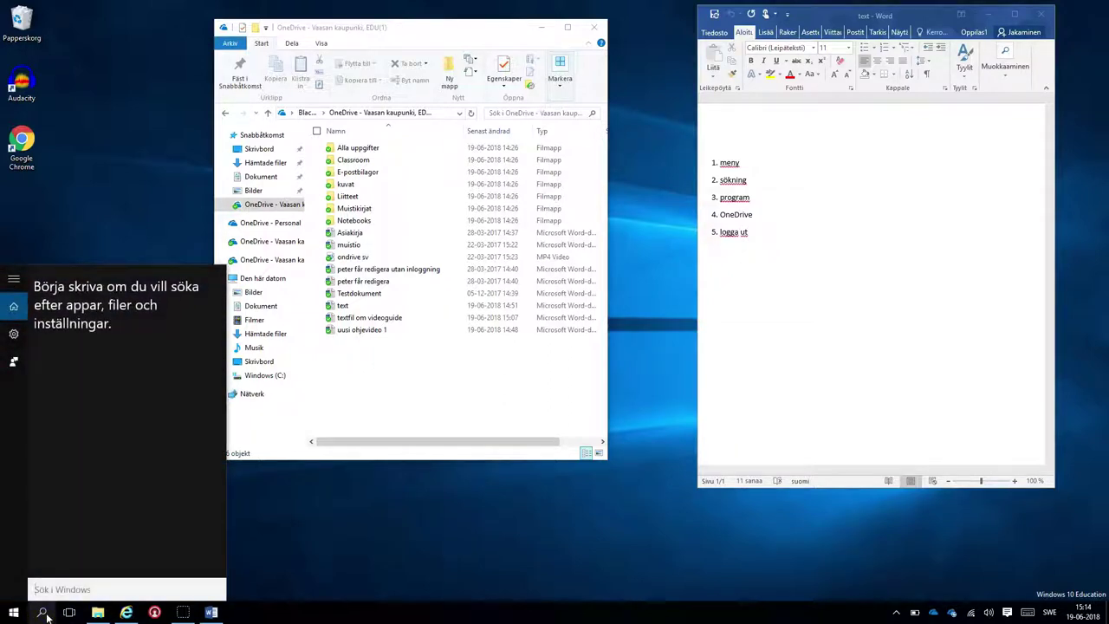
text(wo)
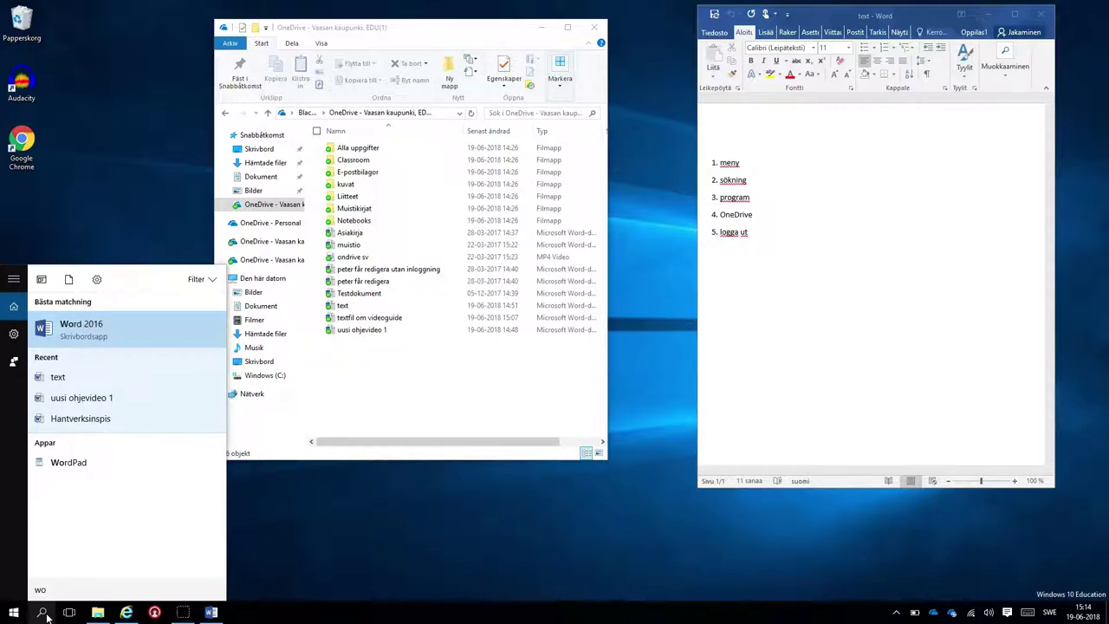
key(BackSpace)
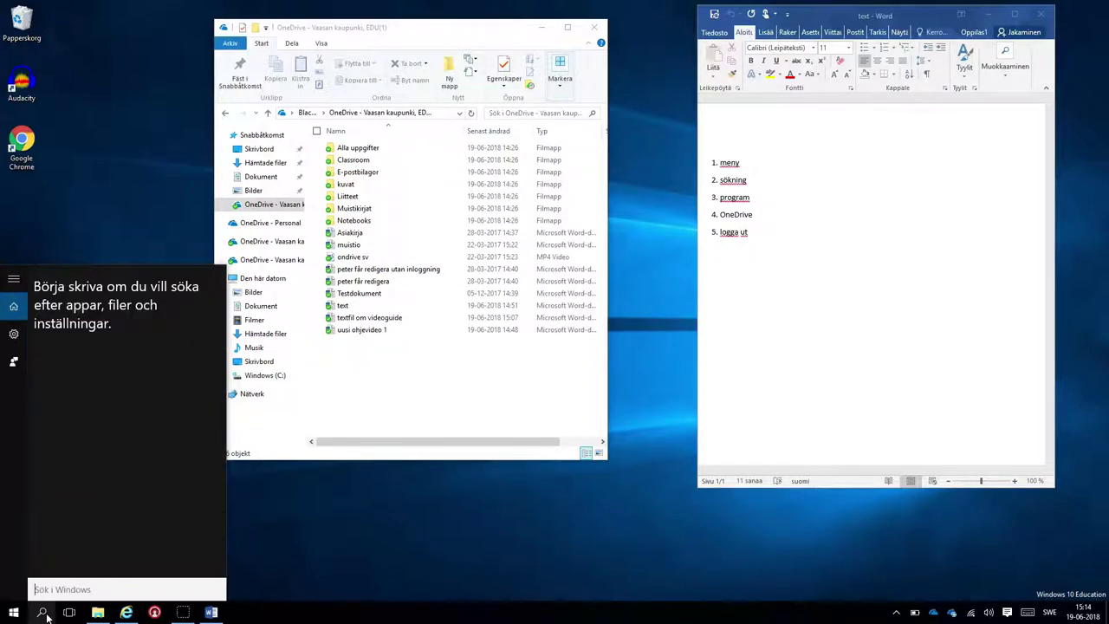
text(tex)
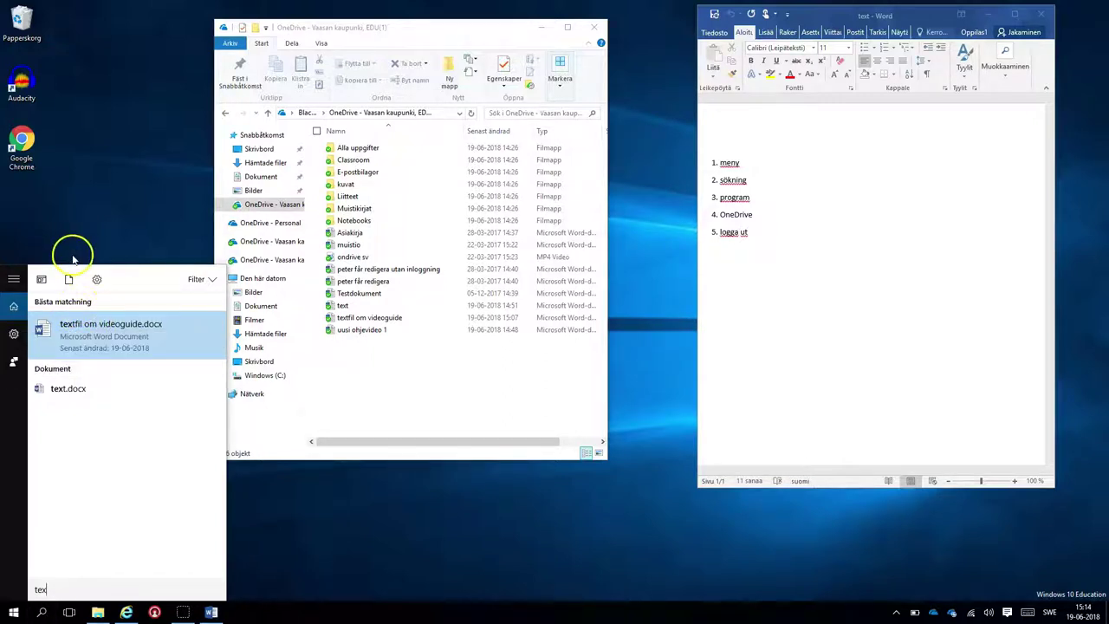
click(259, 508)
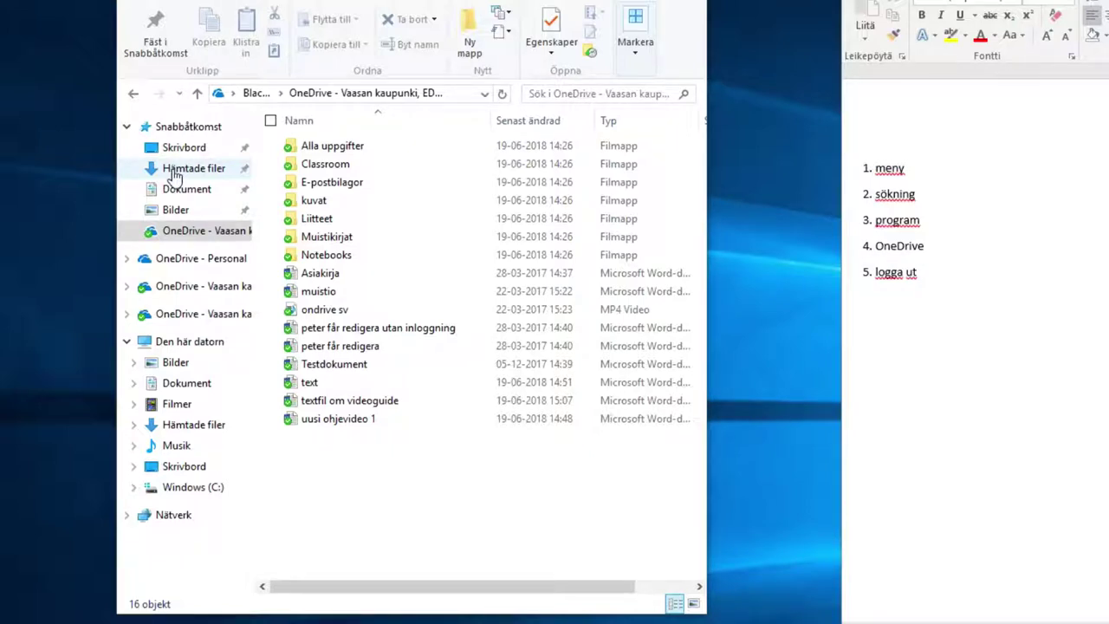
Step: Bring the Word document "text" into focus and widen its window so it overlaps the File Explorer window
click(171, 177)
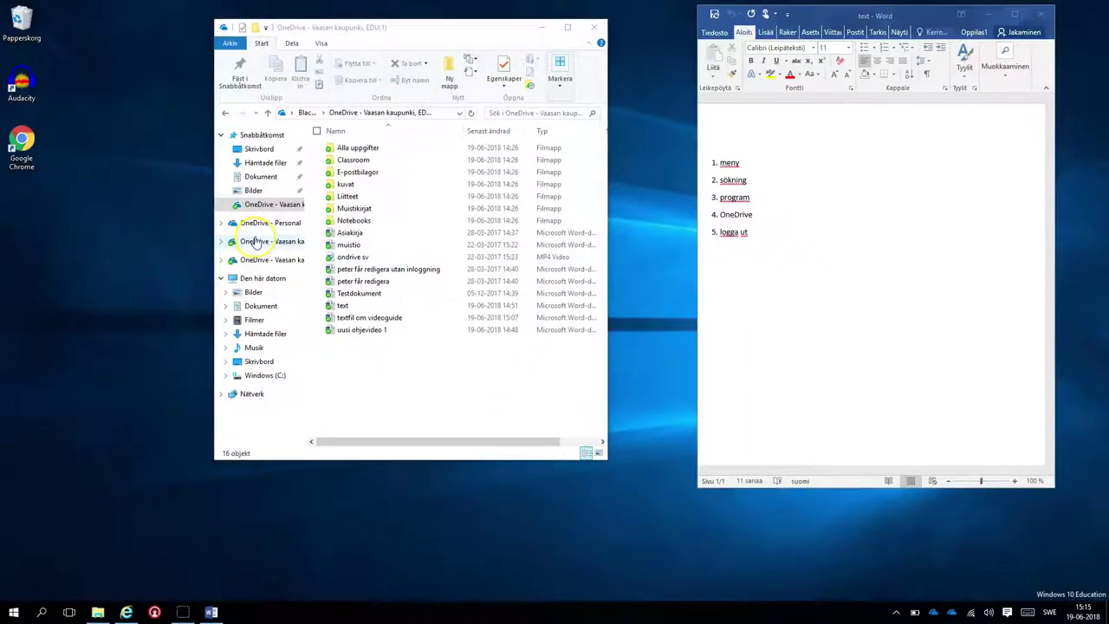
click(760, 310)
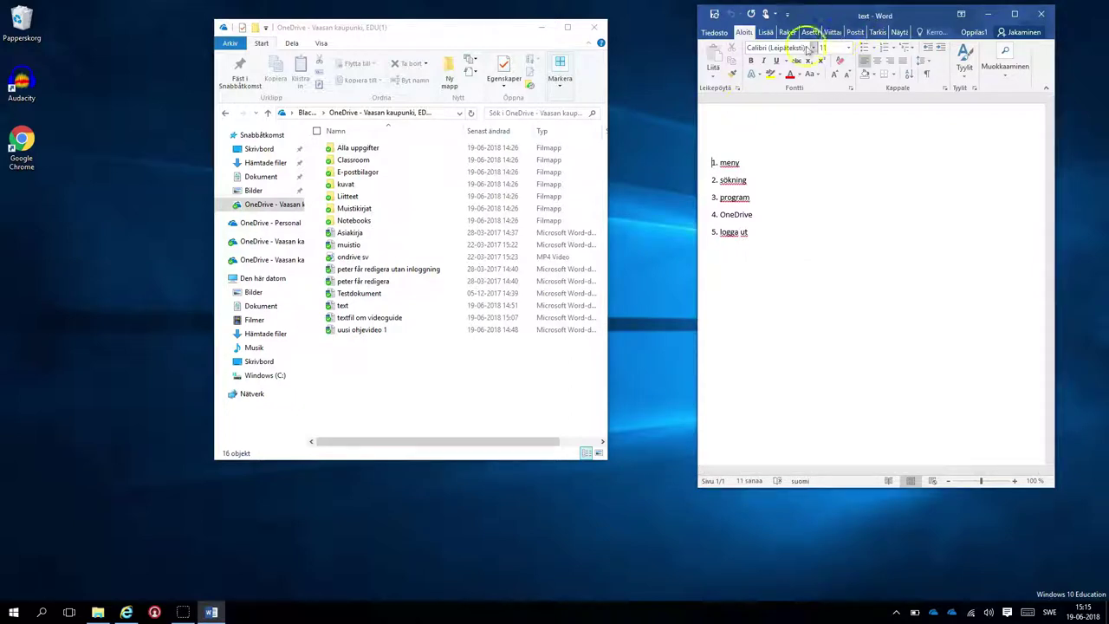
drag(696, 126, 507, 126)
Step: Save the document as "textdokument med rubriker" in the OneDrive - Vaasan kaupunki, EDU folder
click(523, 32)
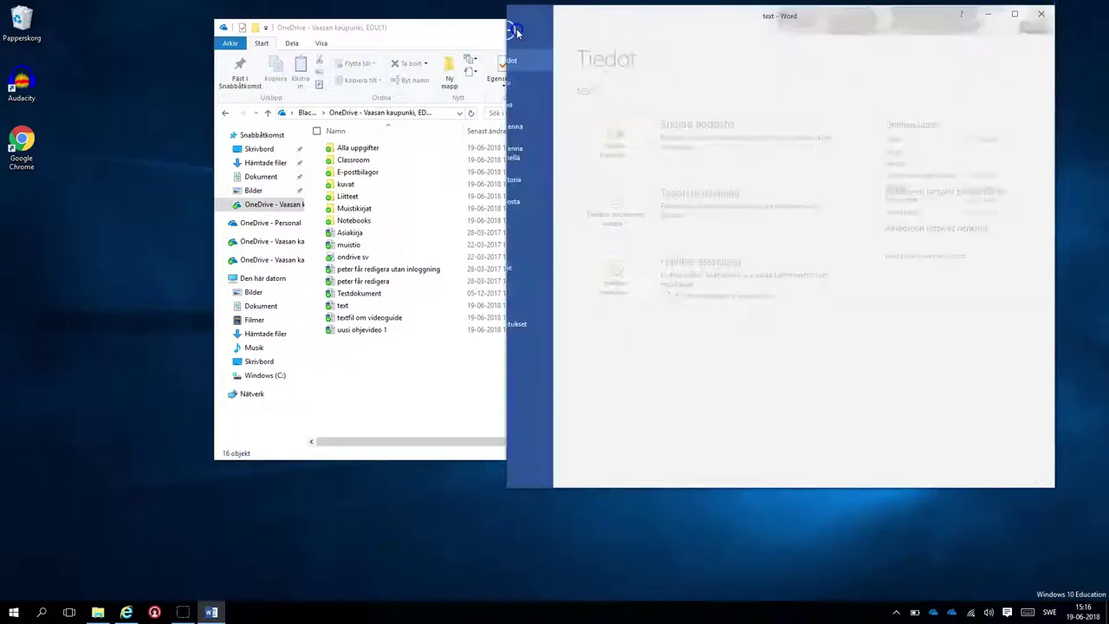
click(533, 152)
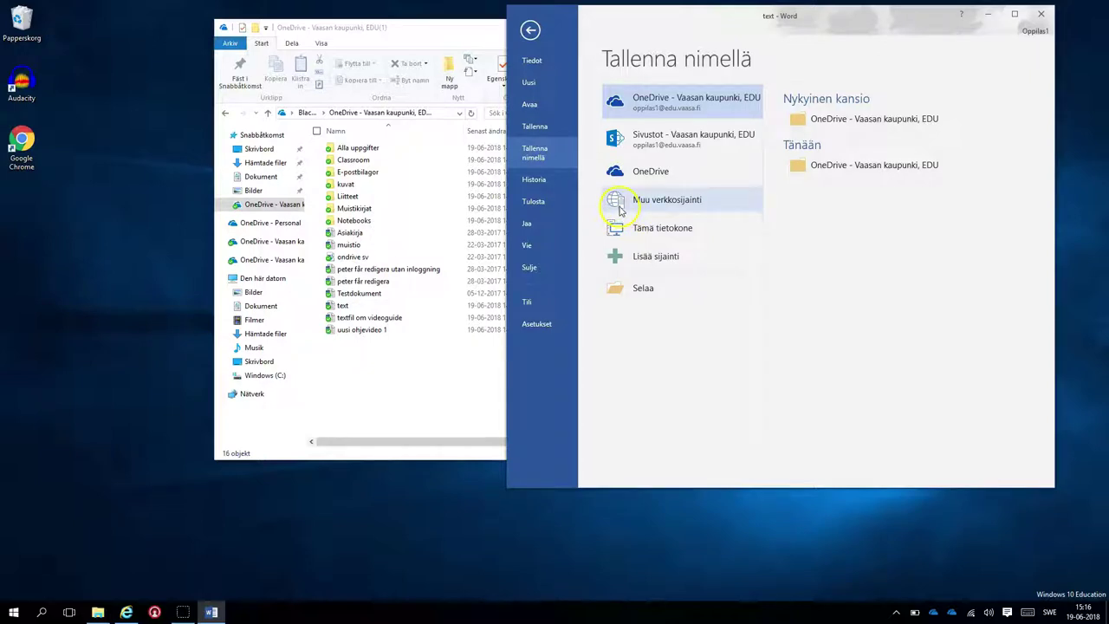
click(649, 100)
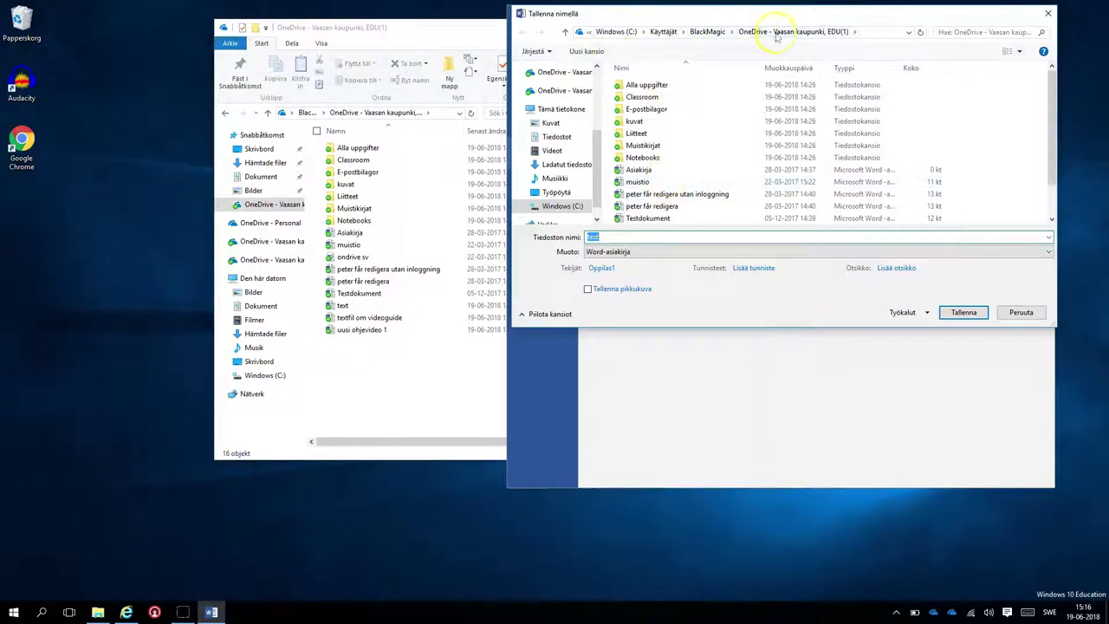
scroll(644, 195, down, 1)
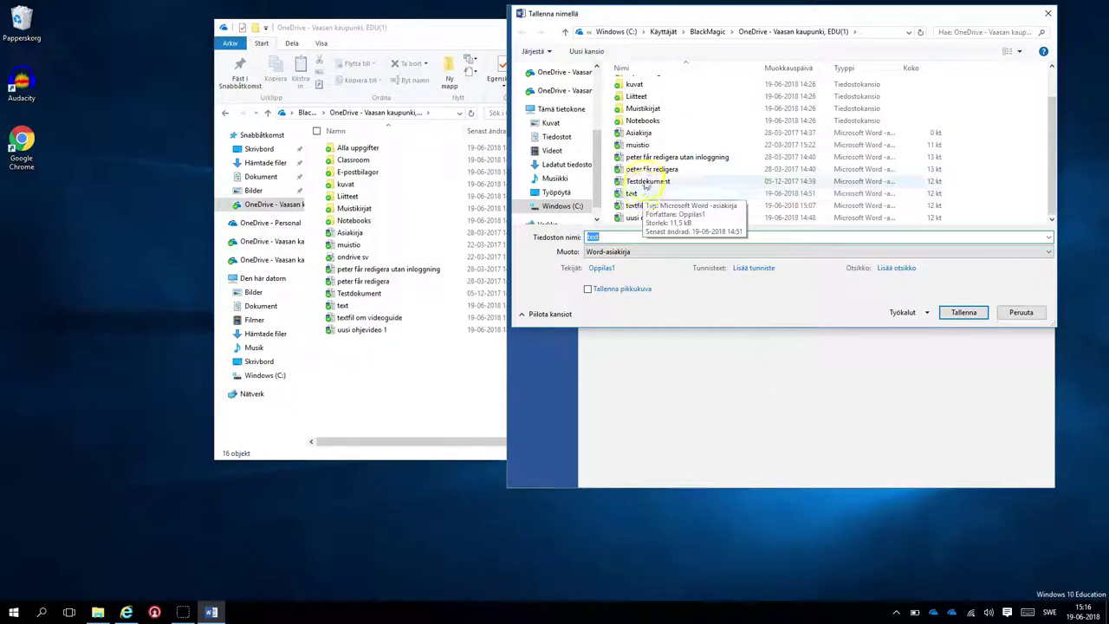
scroll(651, 130, down, 1)
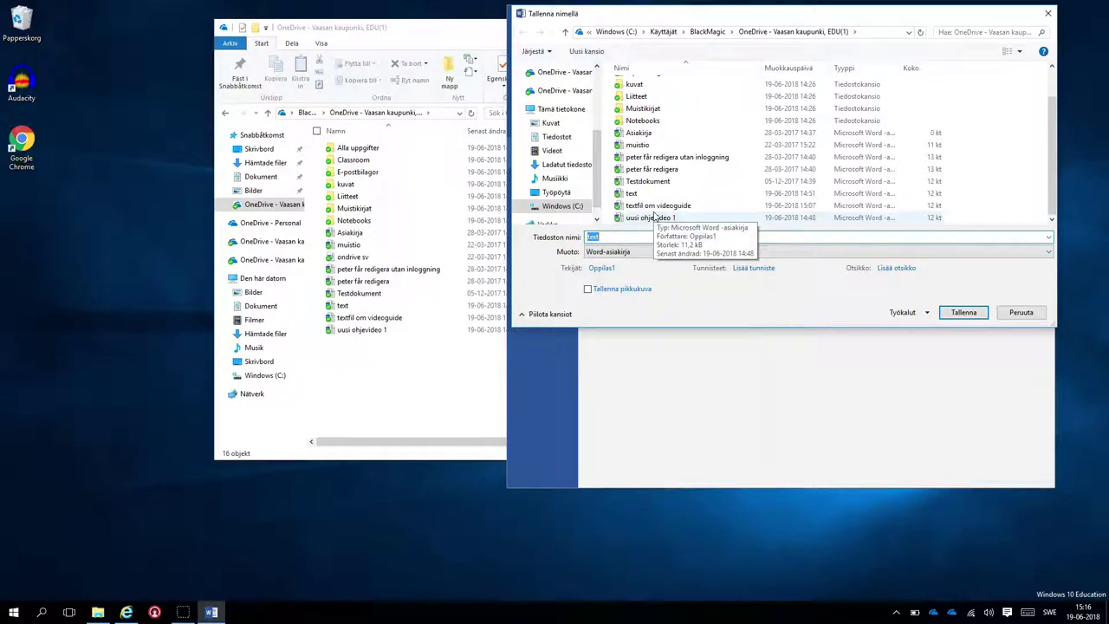
click(963, 314)
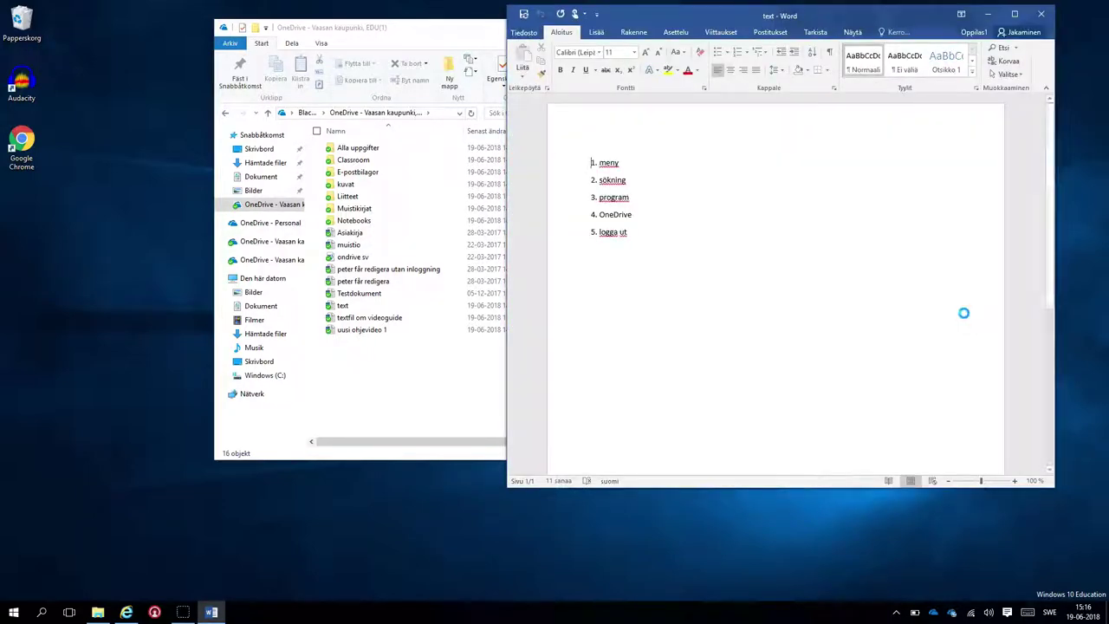
Step: Switch to File Explorer and examine textdokument med rubriker and the other files' sync marks in the OneDrive folder
click(349, 378)
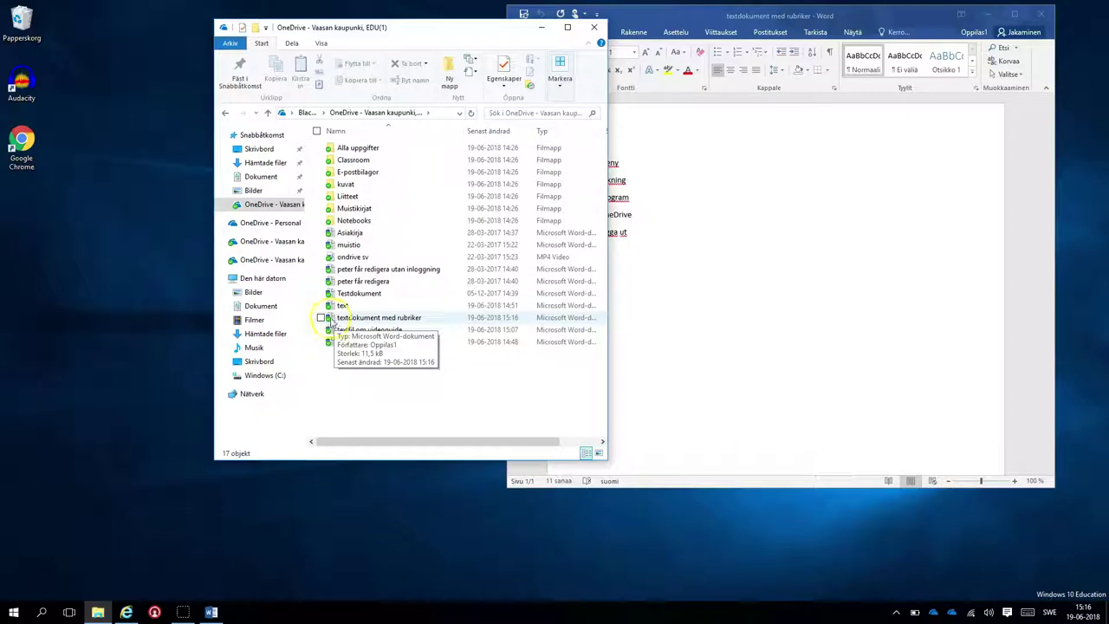
click(333, 321)
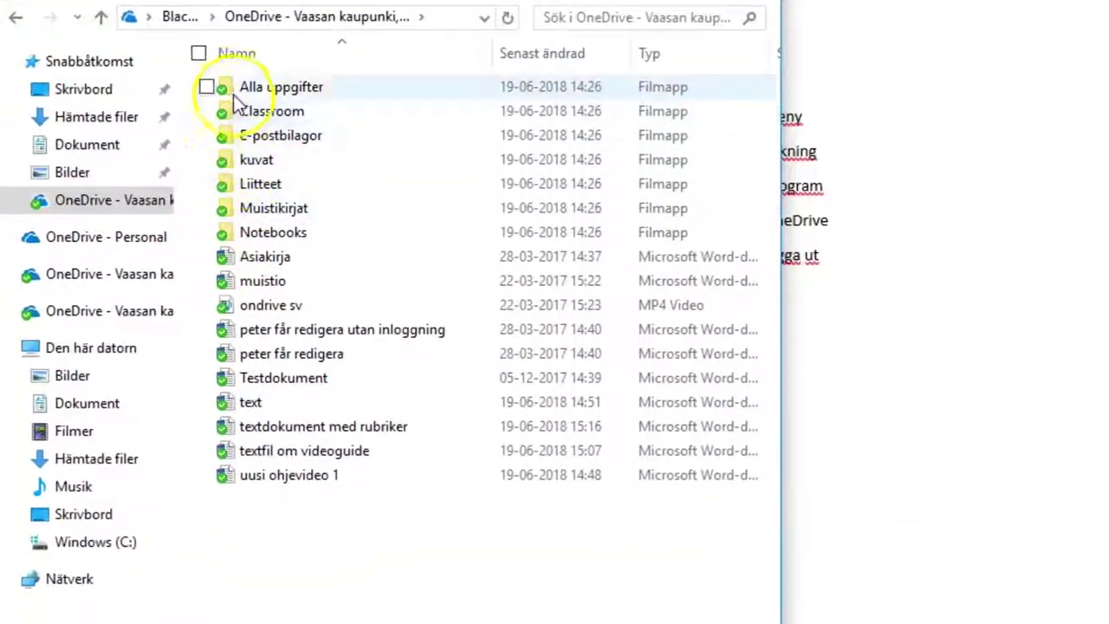
click(210, 327)
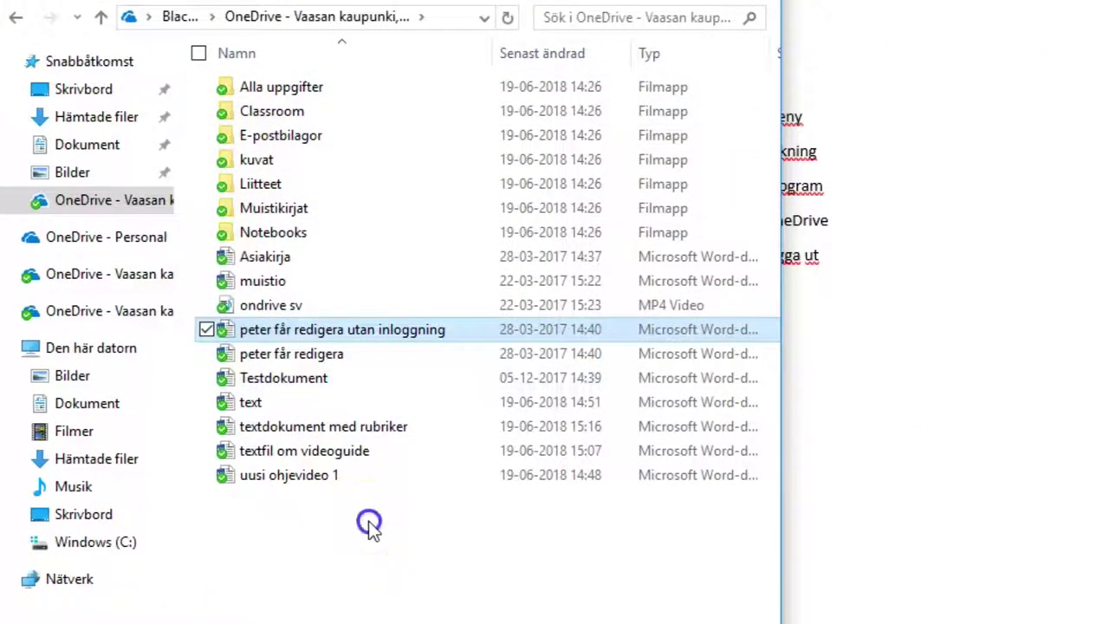
click(364, 522)
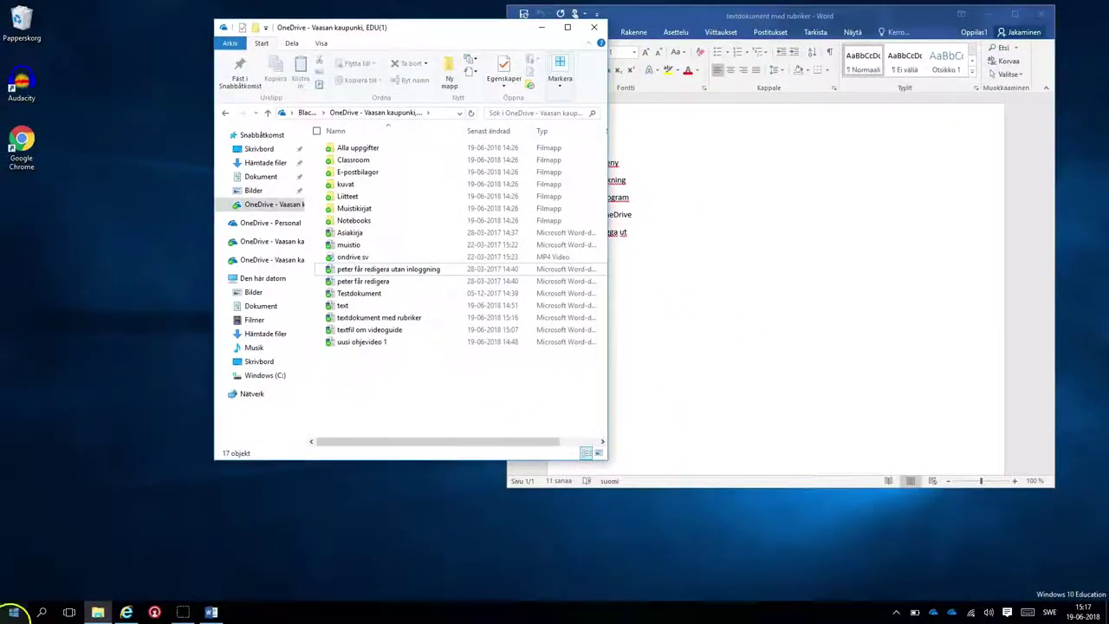
Step: Bring up the signed-in account's options in Start for signing out of Windows
click(13, 612)
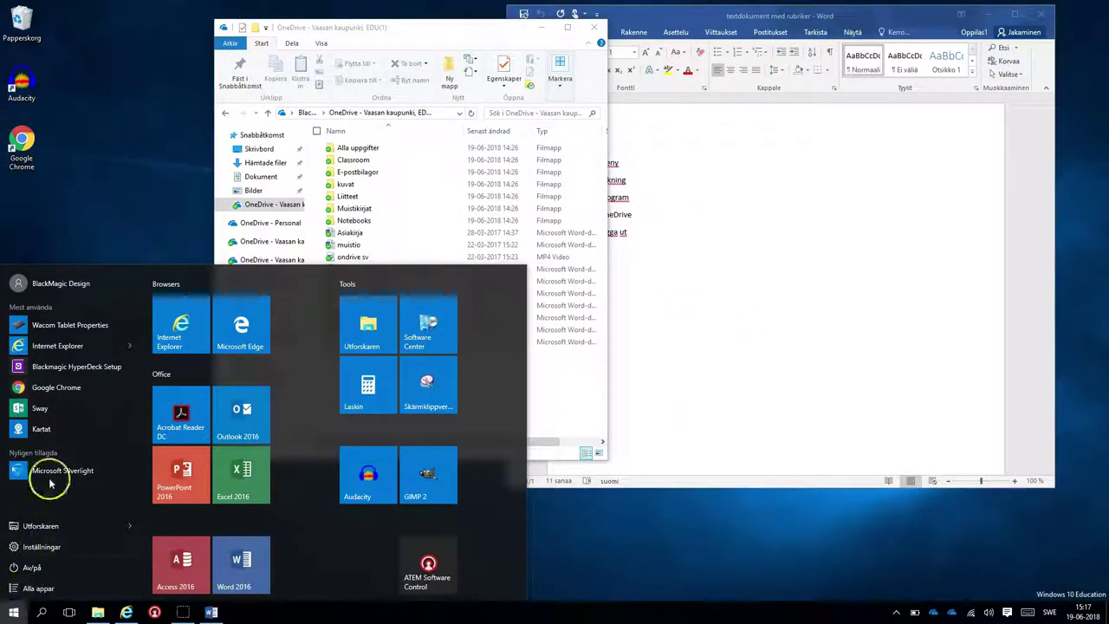
click(54, 282)
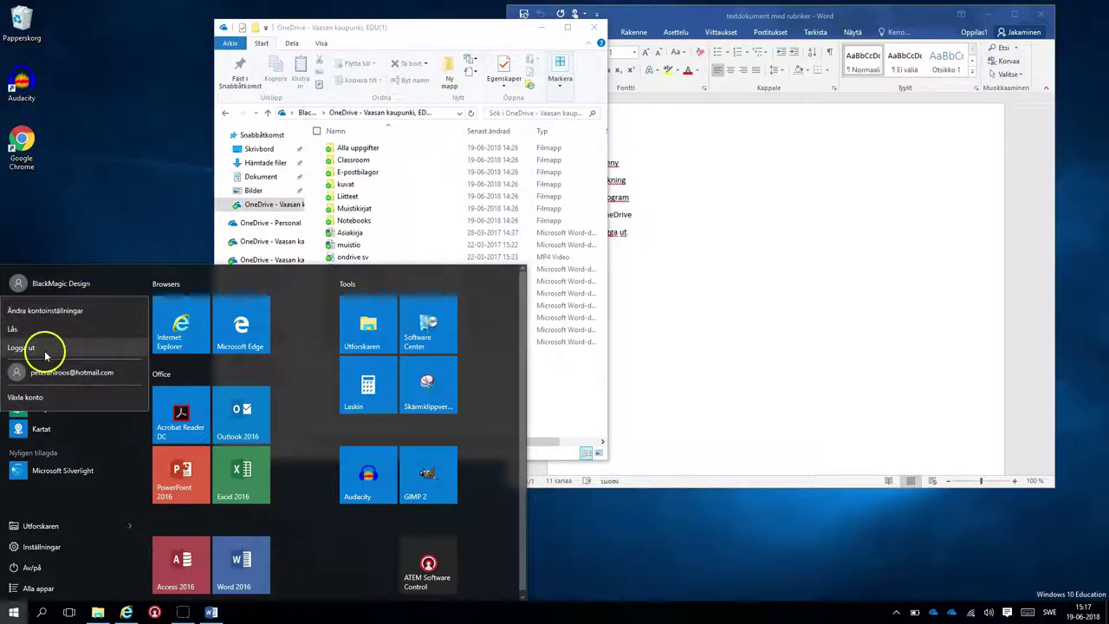